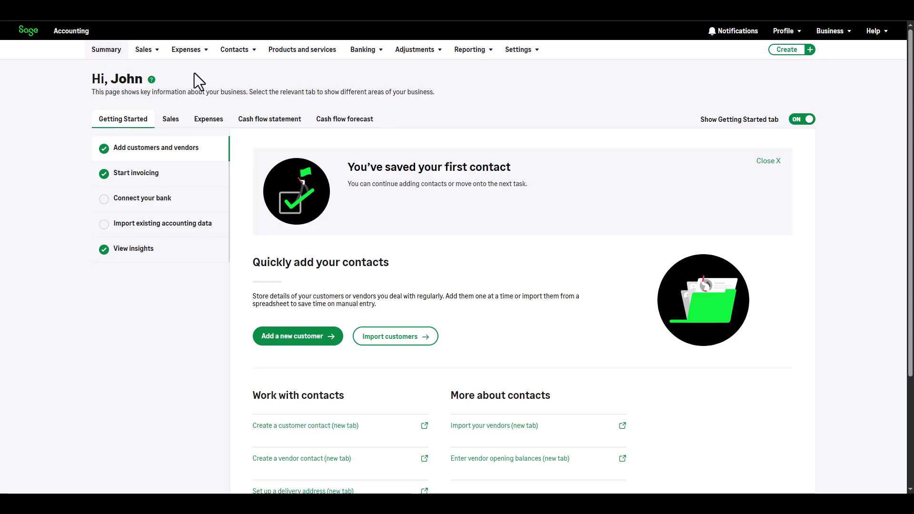
- From Sales invoices, switch to the Recurring Invoices tab and start a New Recurring Invoice
mouse_move(150, 52)
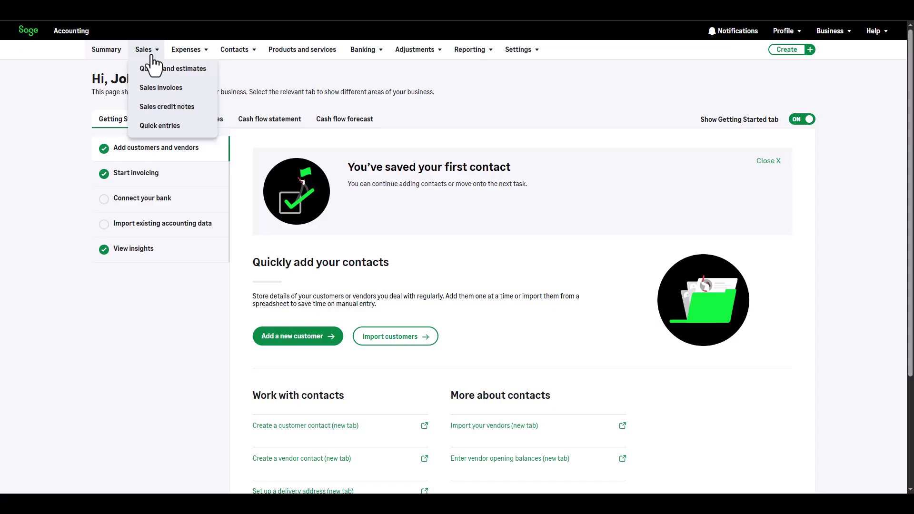
click(154, 92)
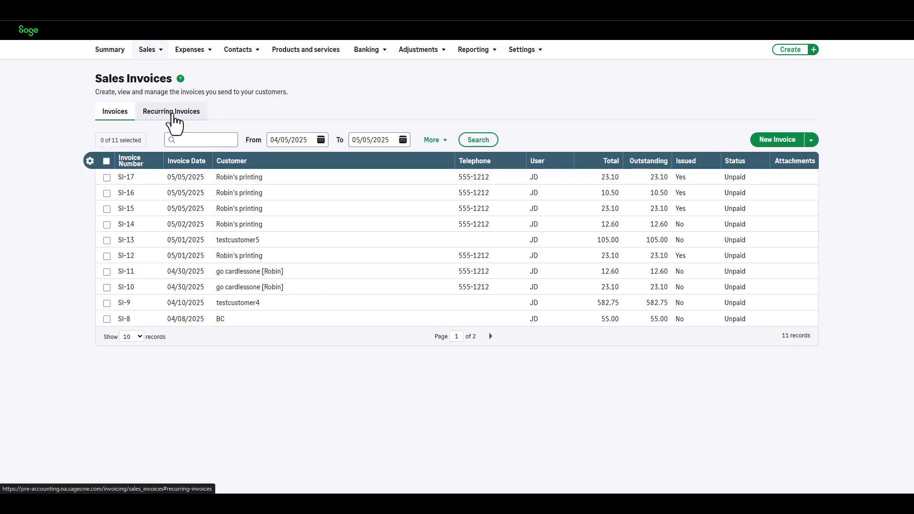
click(173, 112)
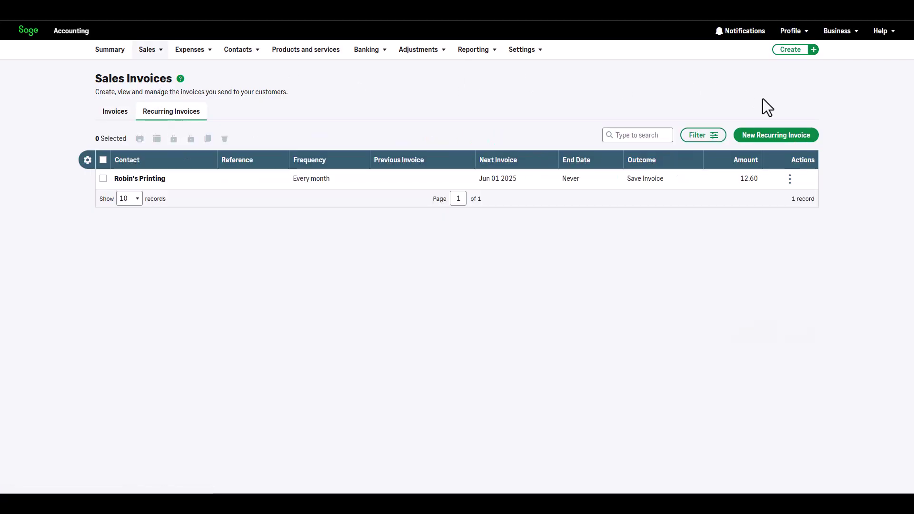
click(766, 139)
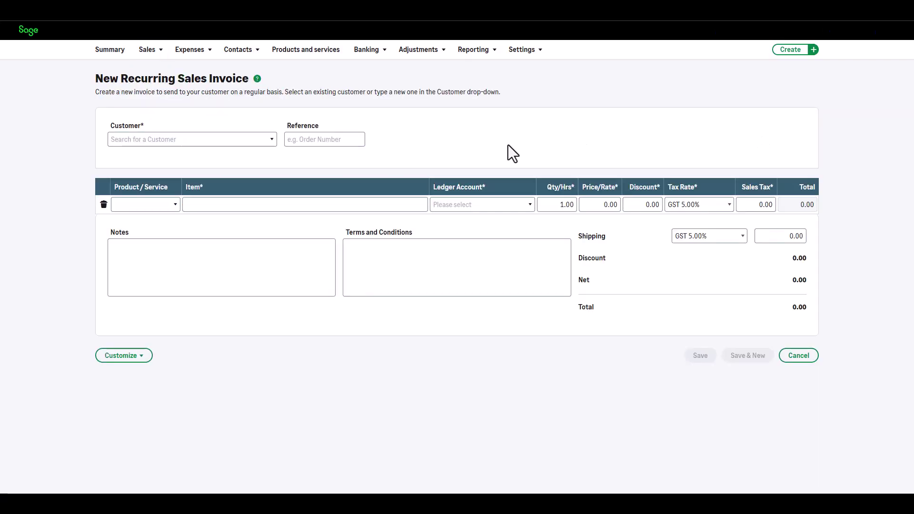
- Set customer Robin's Printing, due '30 days after invoice date', and 'Regular and email them straight away'
click(269, 142)
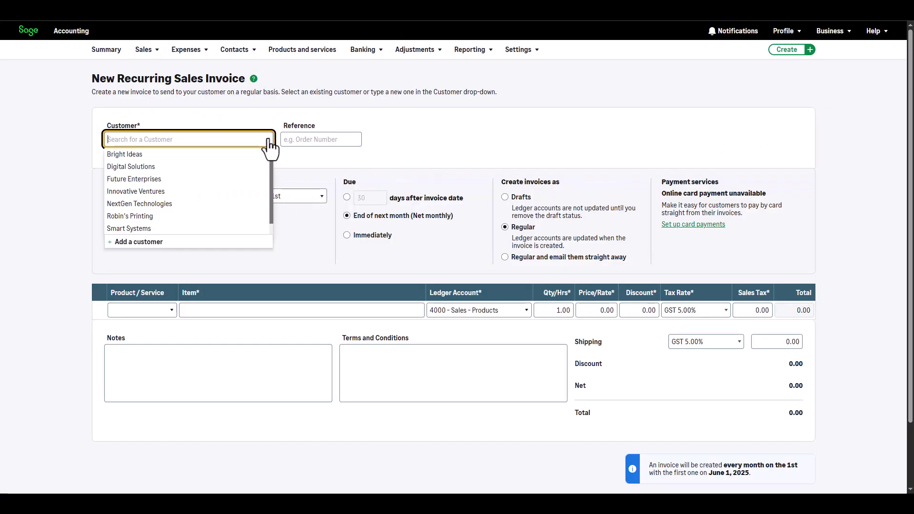
click(146, 215)
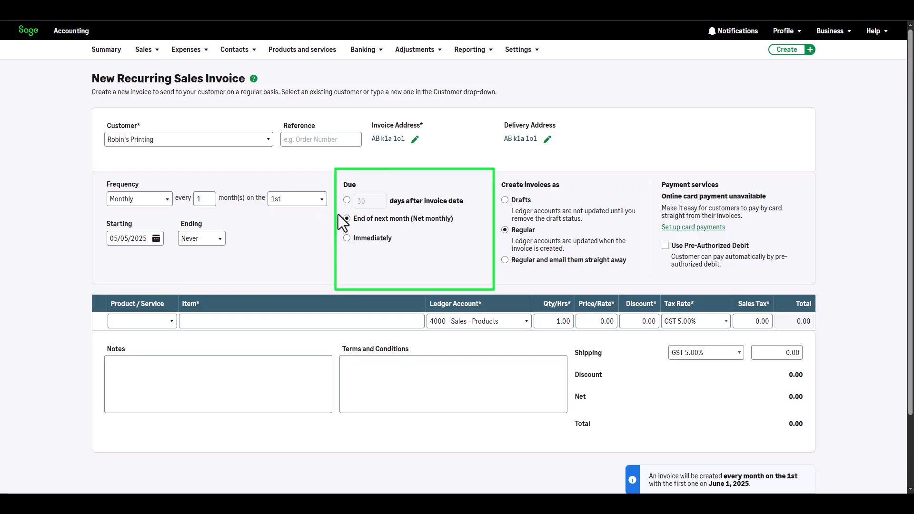
click(346, 200)
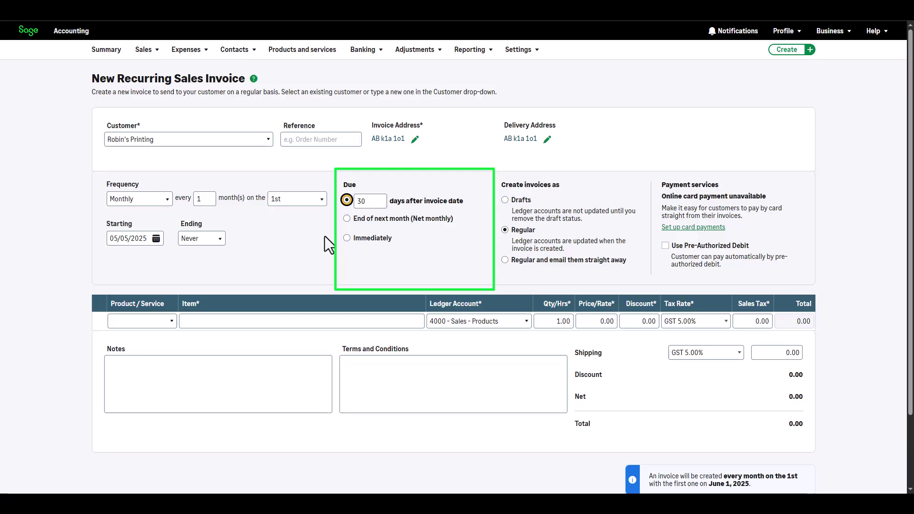
click(505, 261)
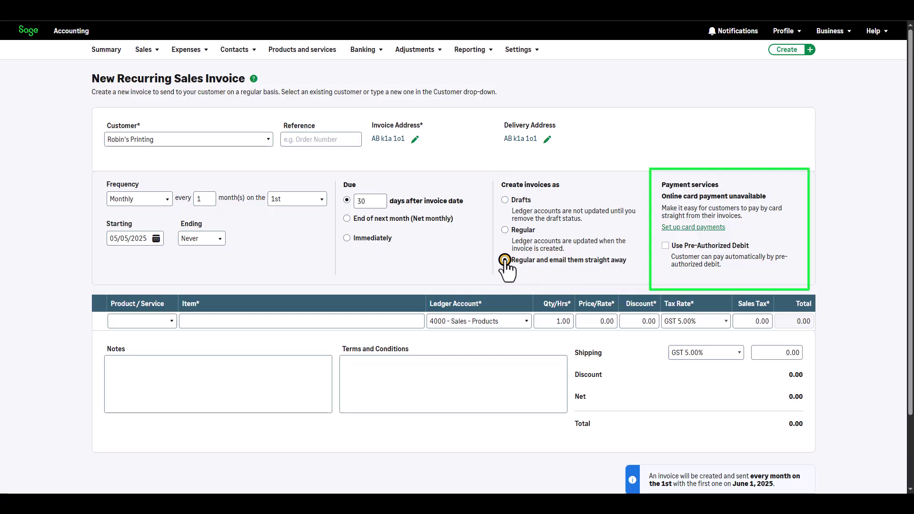
- Tick 'Use Pre-Authorized Debit' under Payment services on the recurring invoice
click(666, 246)
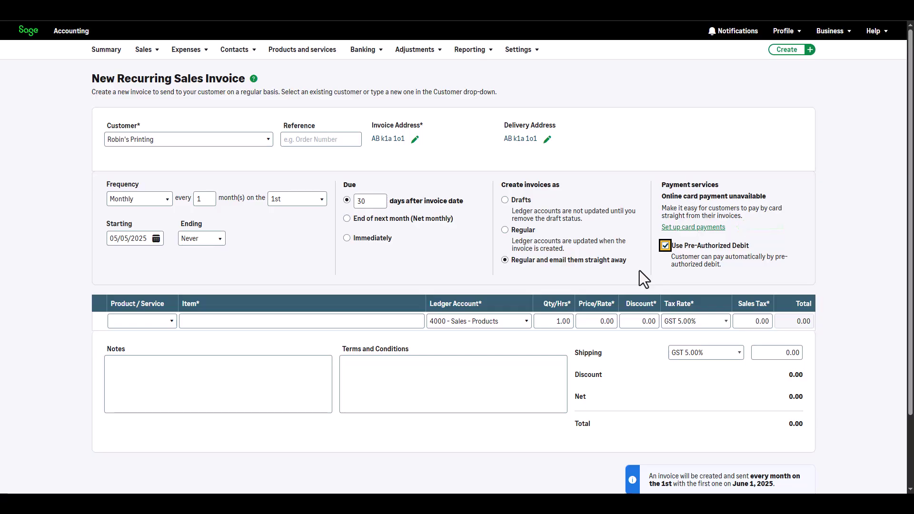
- Add 'Box of pens - black' as the product line on the recurring invoice
click(170, 322)
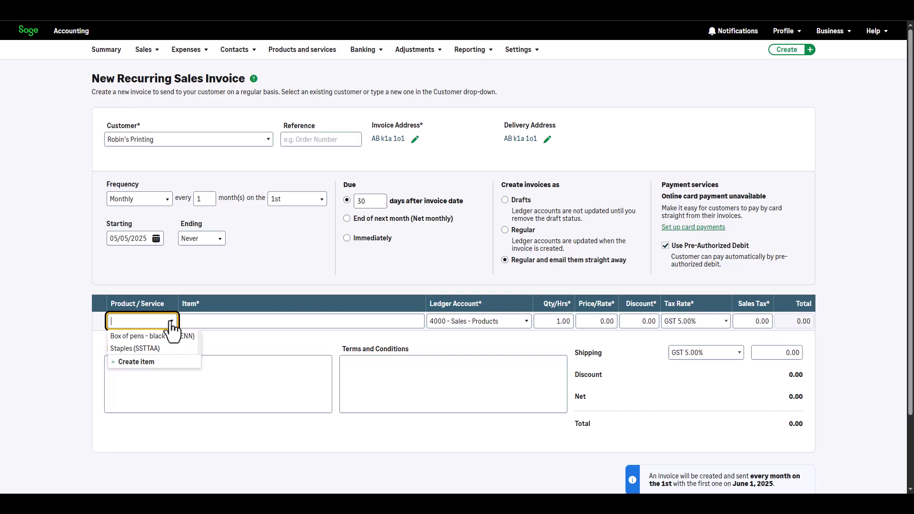
click(129, 336)
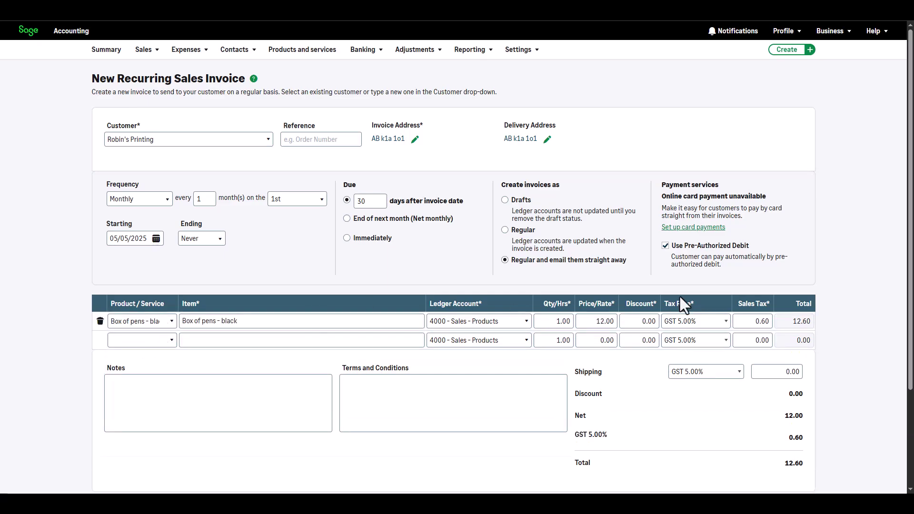
drag(912, 216, 912, 353)
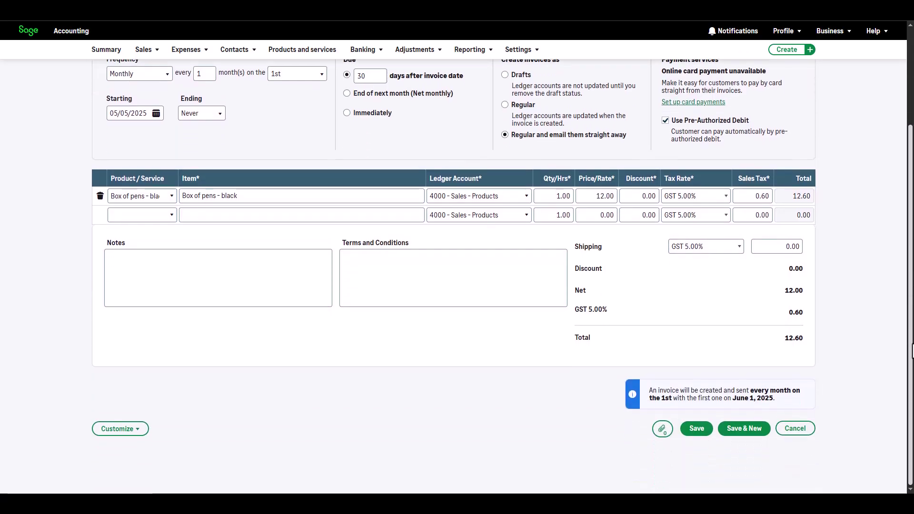
- Save the recurring invoice, confirm Pre-Authorized Debit setup, and save its compose email
click(697, 427)
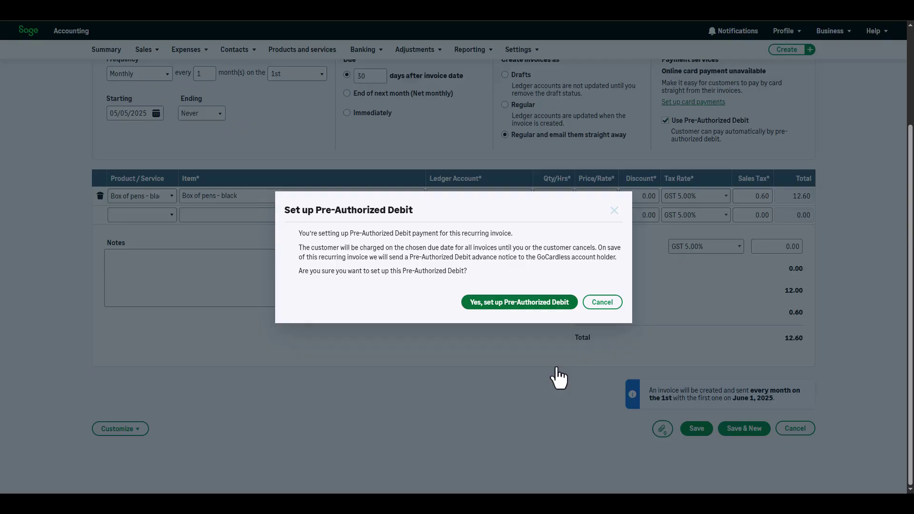
click(519, 303)
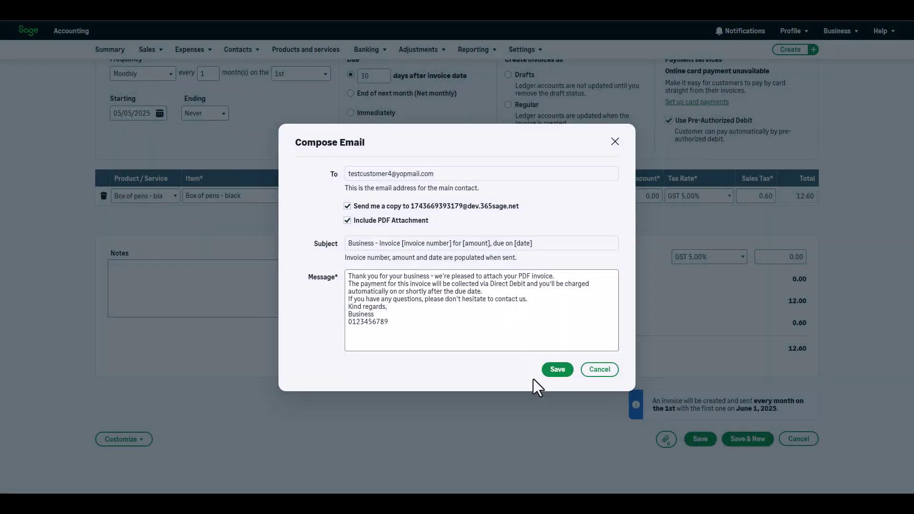
click(557, 370)
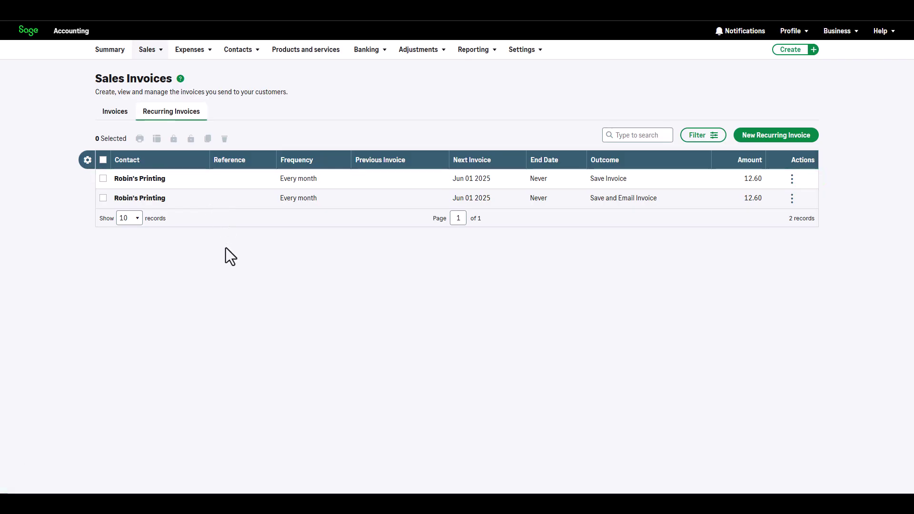
- Switch to the Invoices tab and open invoice SI-17
click(115, 111)
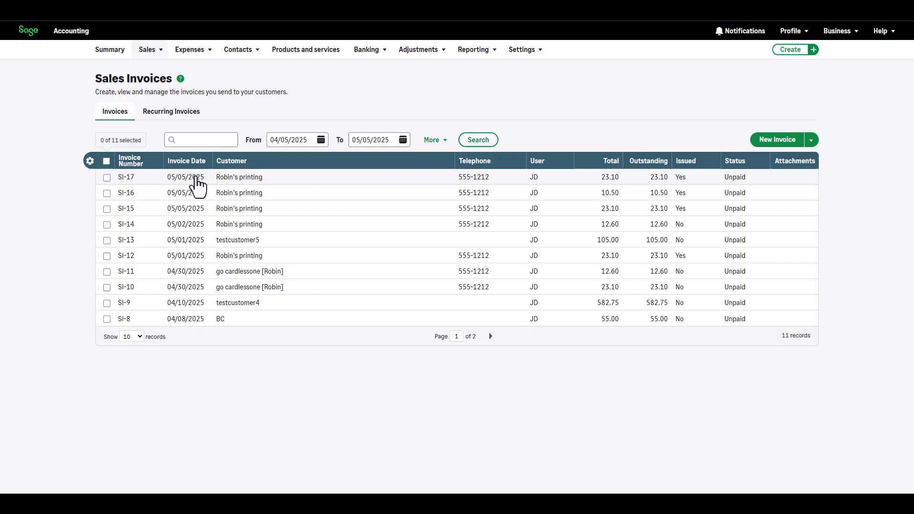
click(200, 187)
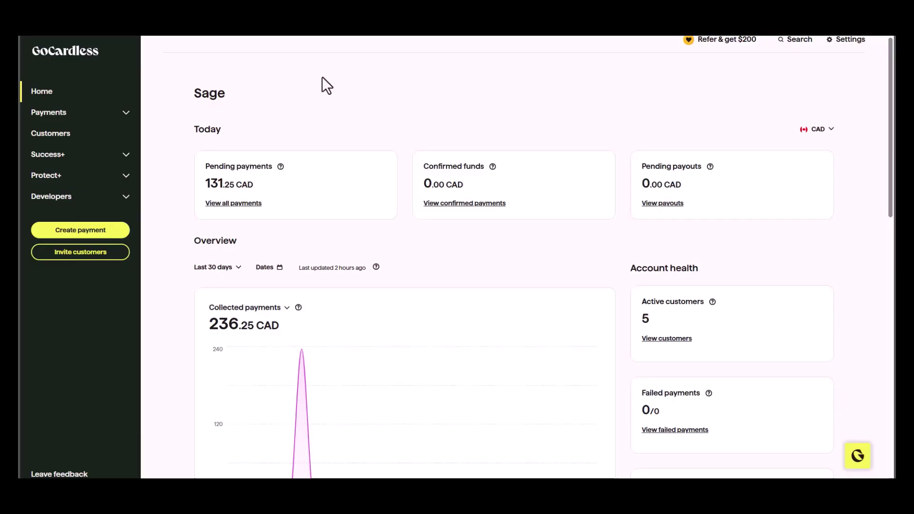
- Expand Payments in the GoCardless sidebar and open the Payments list
click(122, 118)
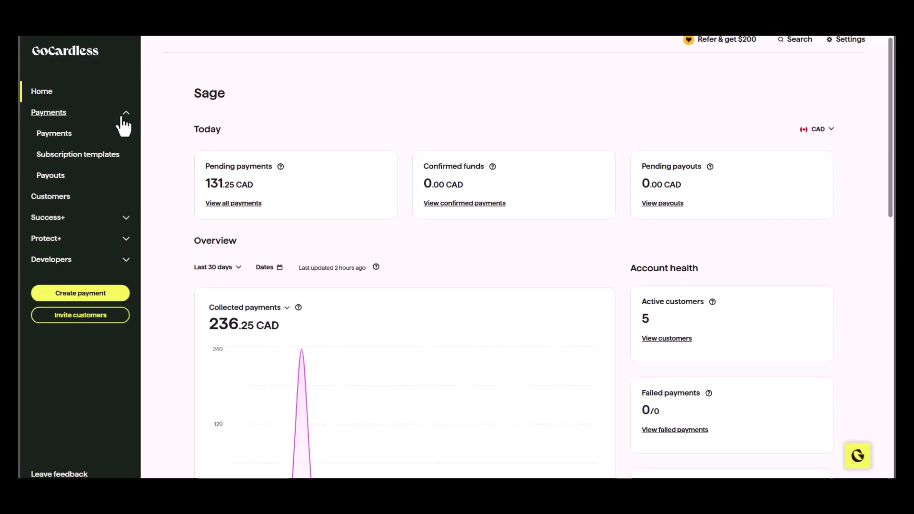
click(69, 138)
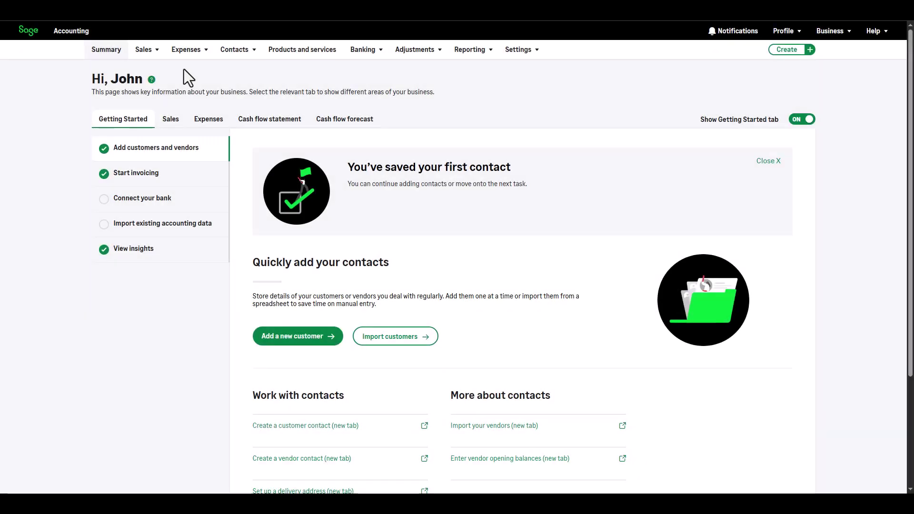
- Go to Sales > Sales invoices and start a New Invoice
click(145, 50)
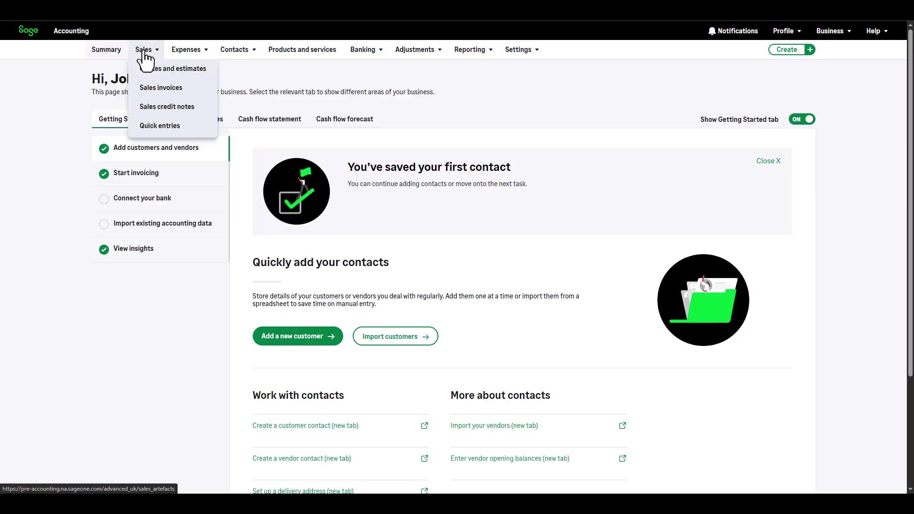
click(147, 87)
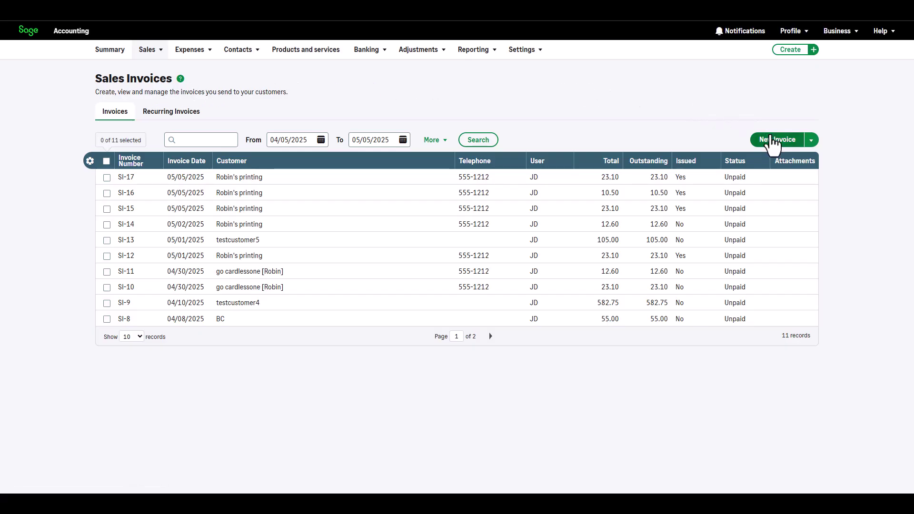
click(774, 142)
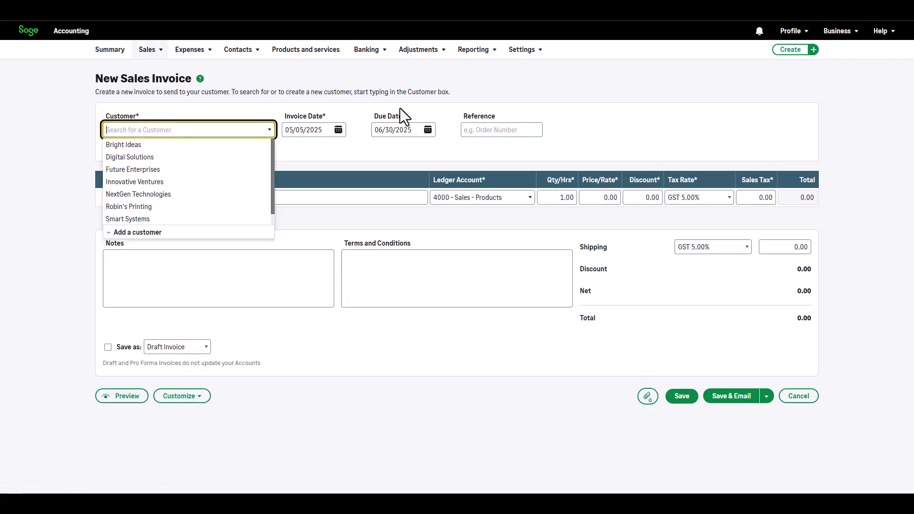
- Choose Robin's Printing as customer and add 'Box of pens - black' at 12.60
click(145, 206)
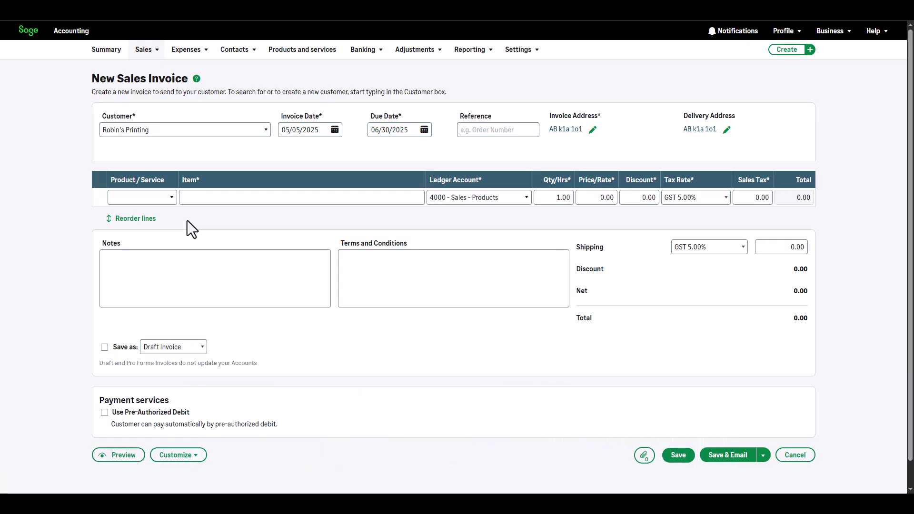
click(174, 201)
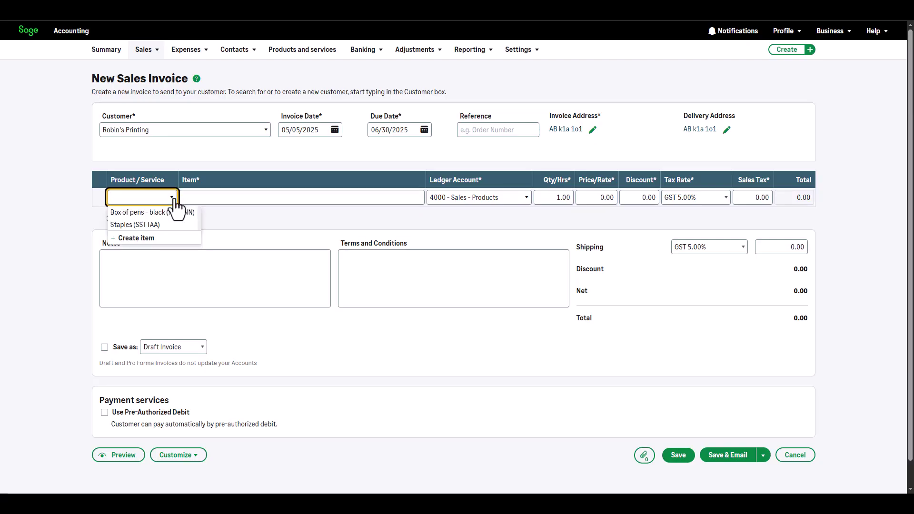
click(177, 215)
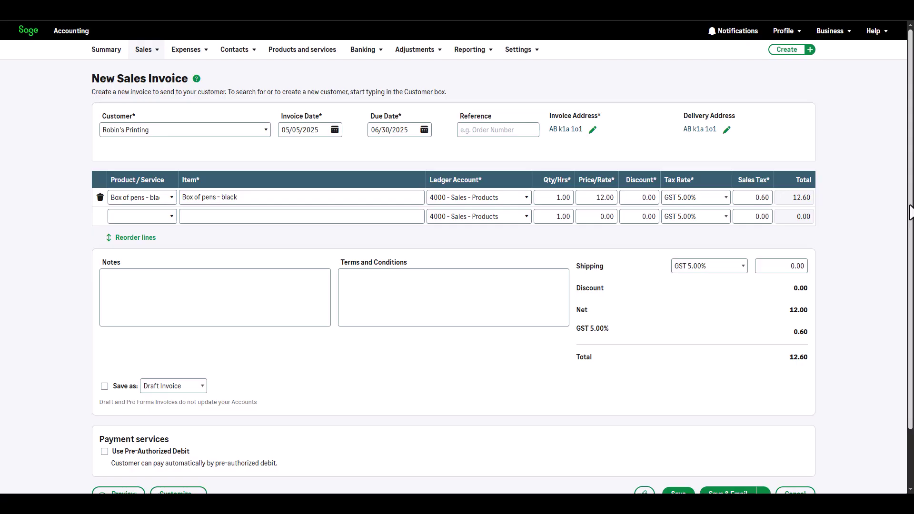
scroll(868, 227, down, 2)
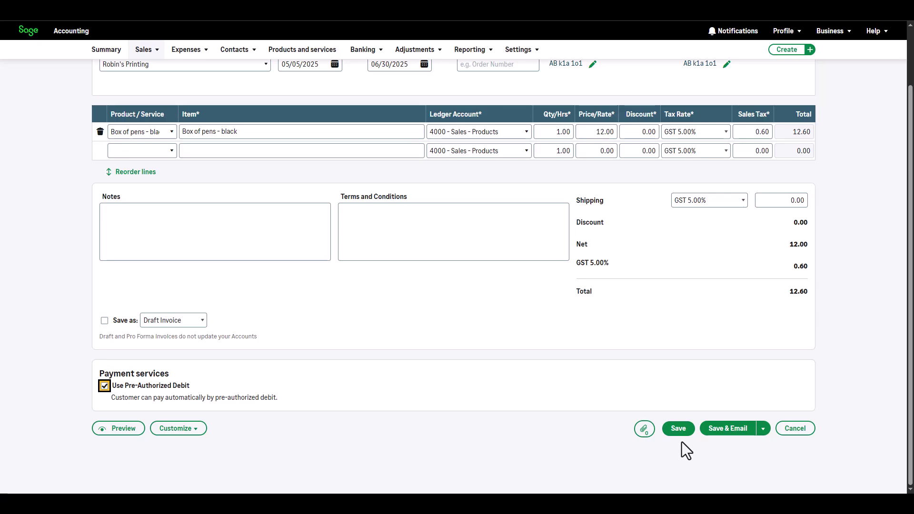
- Save invoice SI-18 and confirm 'Yes, set up Pre-Authorized Debit'
click(679, 429)
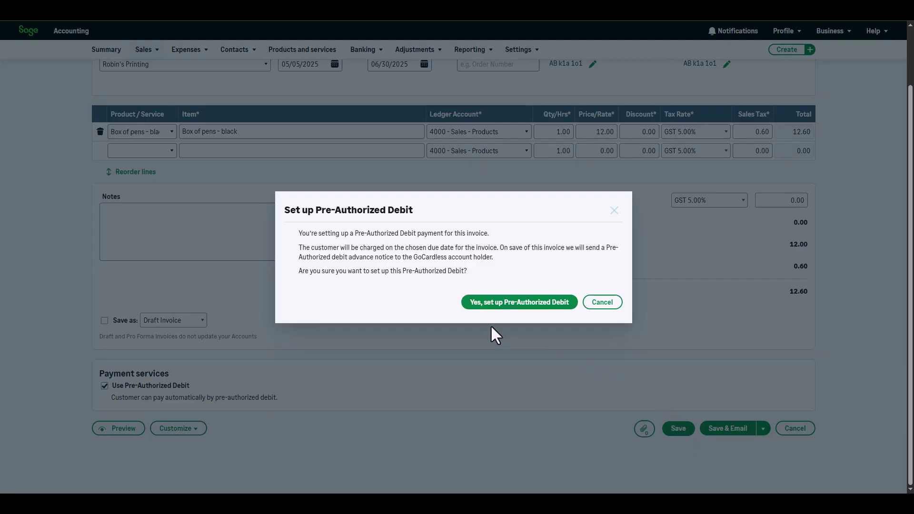
click(505, 306)
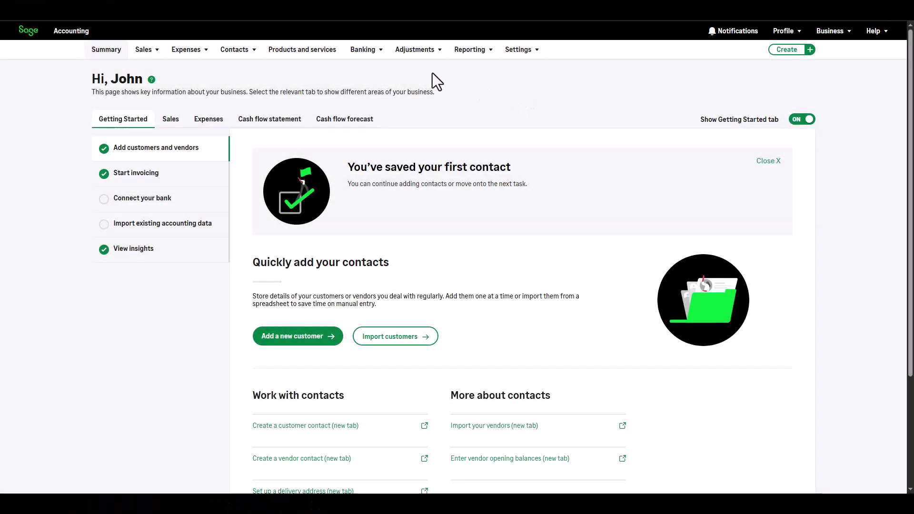
- Go to Banking and open the GoCardless account's transactions
mouse_move(364, 55)
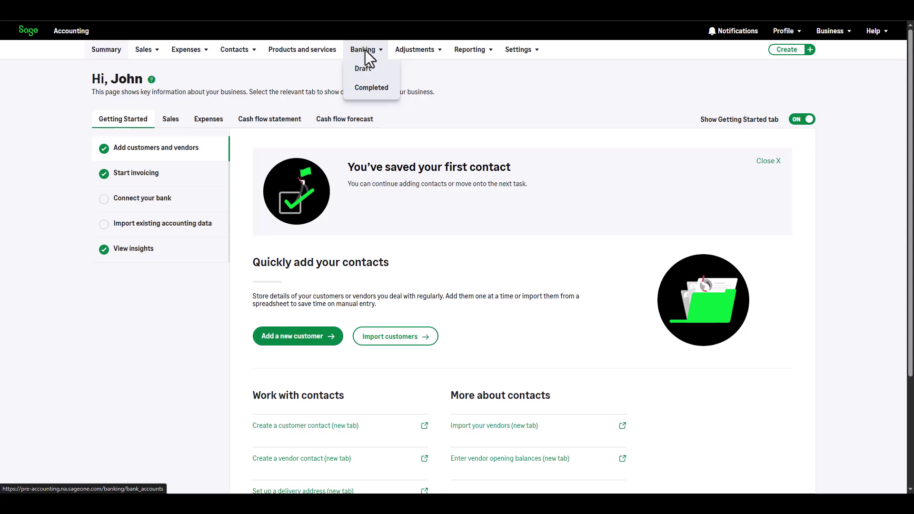
click(361, 51)
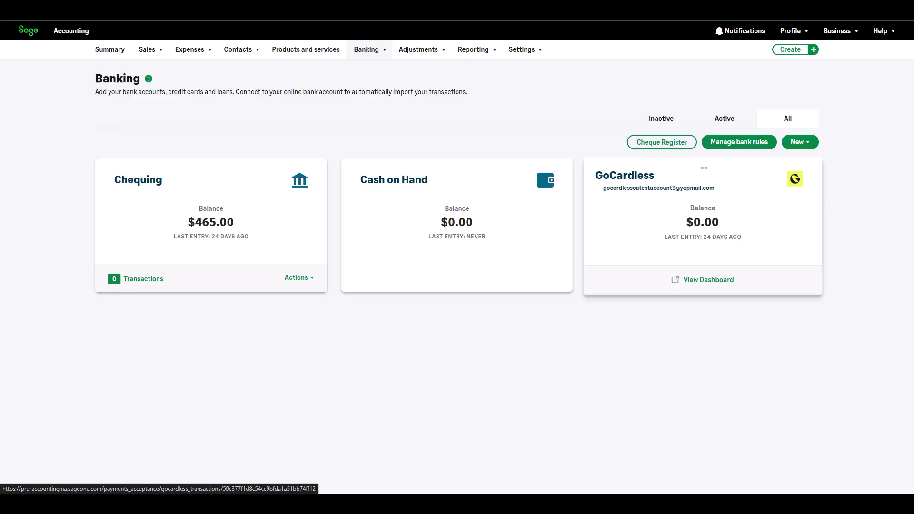
click(641, 222)
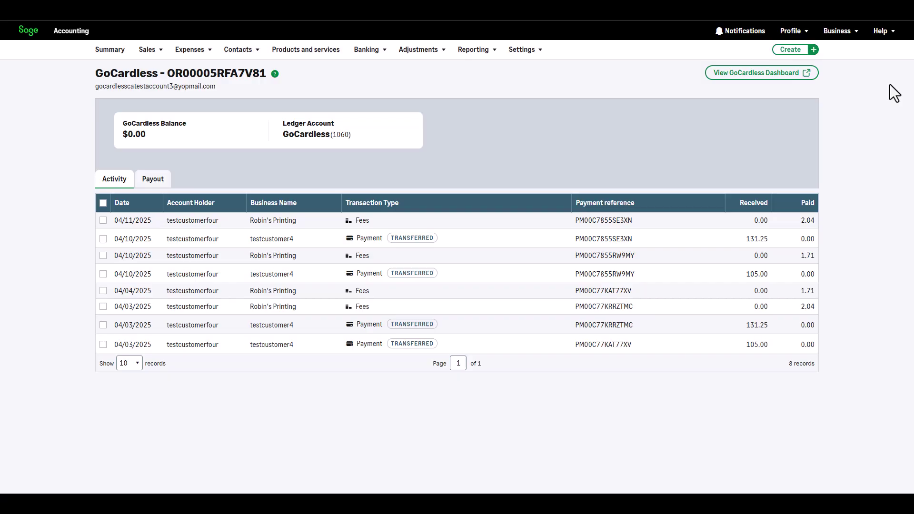
- Switch the GoCardless account to its Payouts view, listing four paid-out transfers of 129.21 and 103.29
click(151, 180)
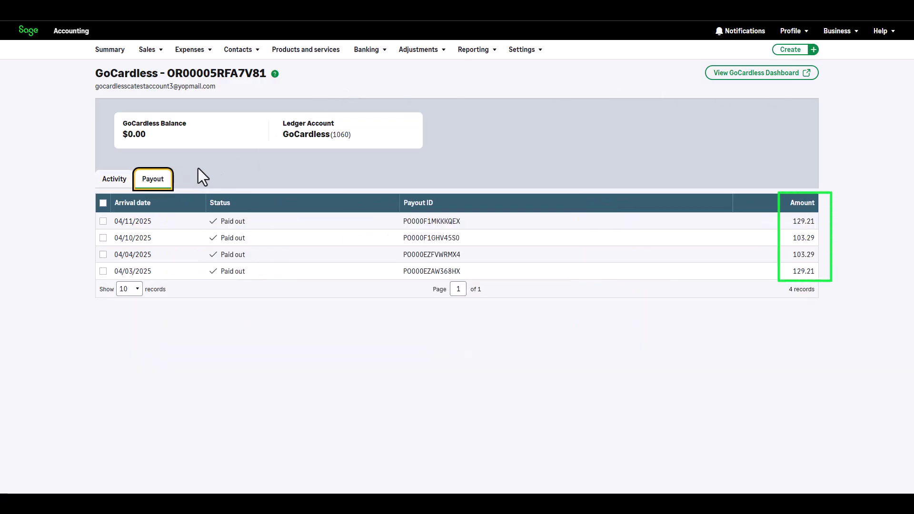